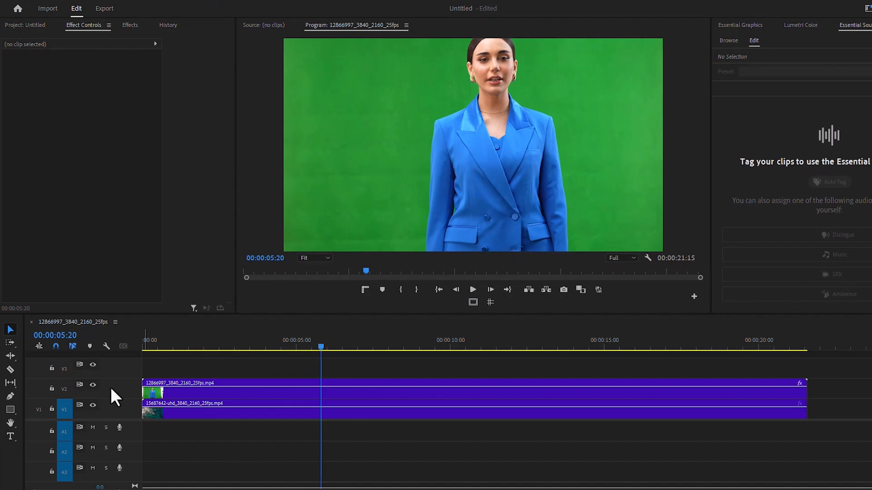
Check the ocean footage under the presenter, then apply Ultra Key to the V2 green-screen clip.
left_click(92, 385)
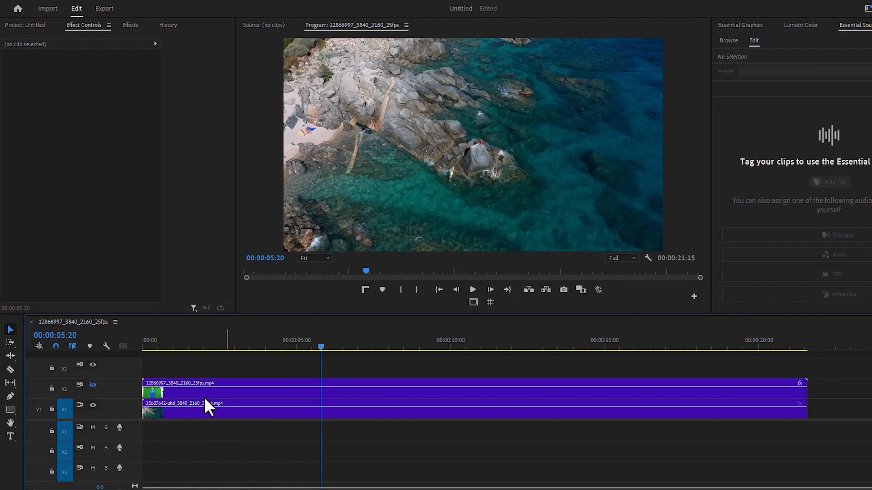
left_click(92, 384)
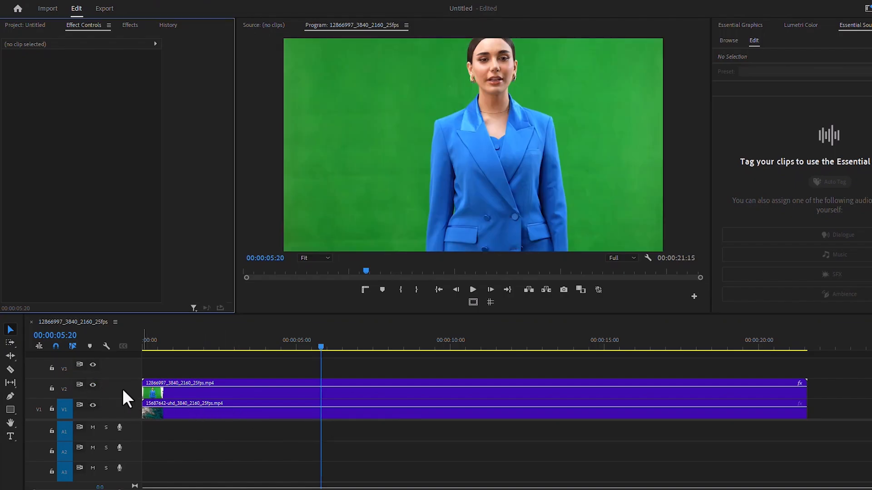
left_click(130, 26)
left_click(49, 38)
type("ultra")
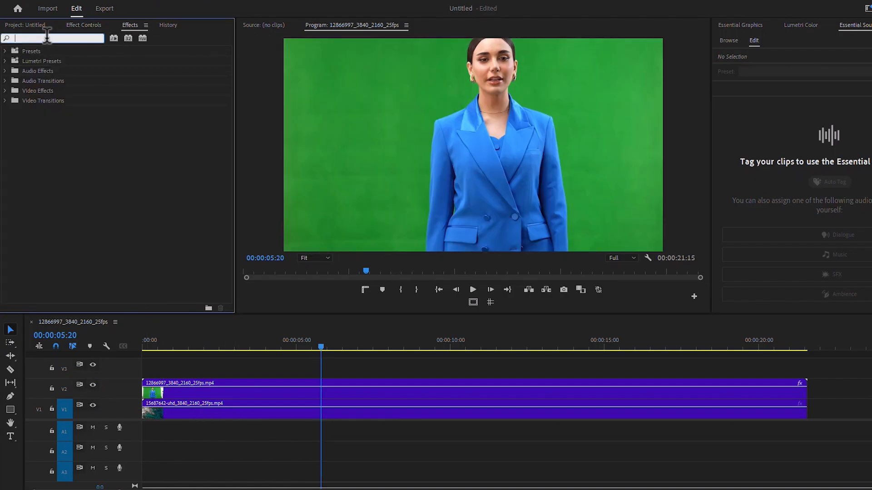
left_click_drag(41, 110, 219, 380)
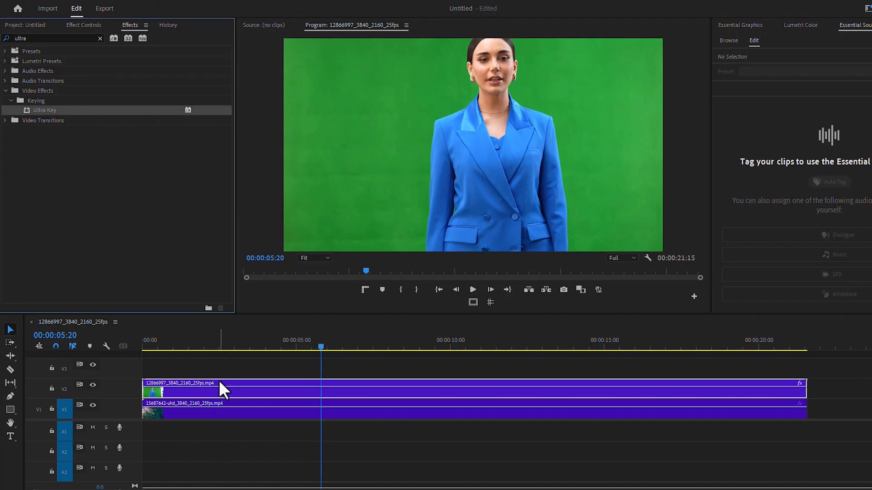
Sample the green background as the Key Color and play back the keyed composite.
left_click(82, 25)
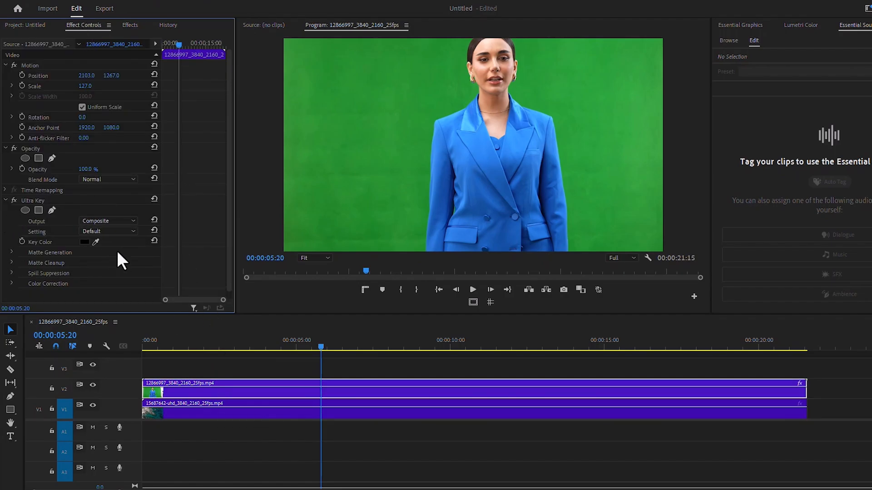
left_click(96, 244)
left_click(573, 165)
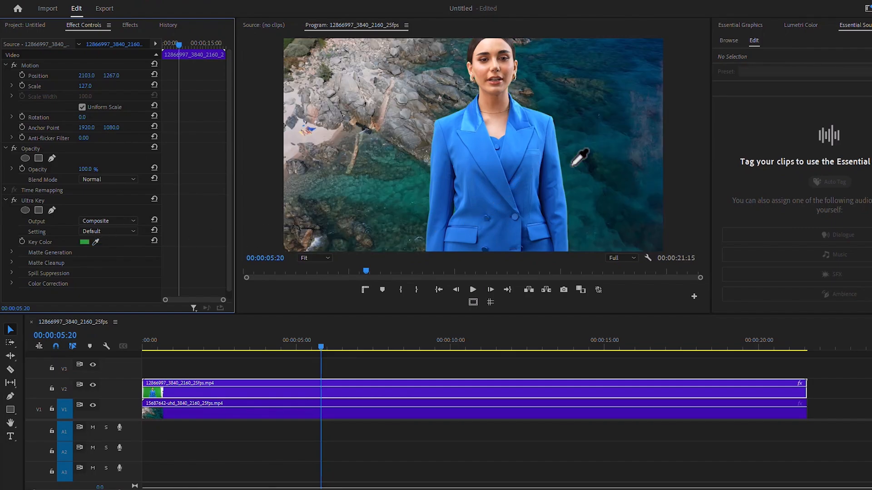
left_click(474, 291)
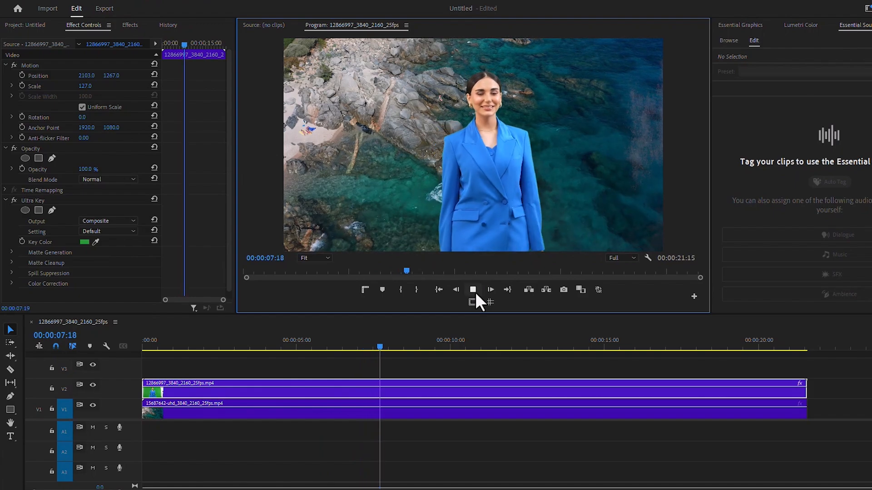
left_click(473, 290)
left_click(475, 292)
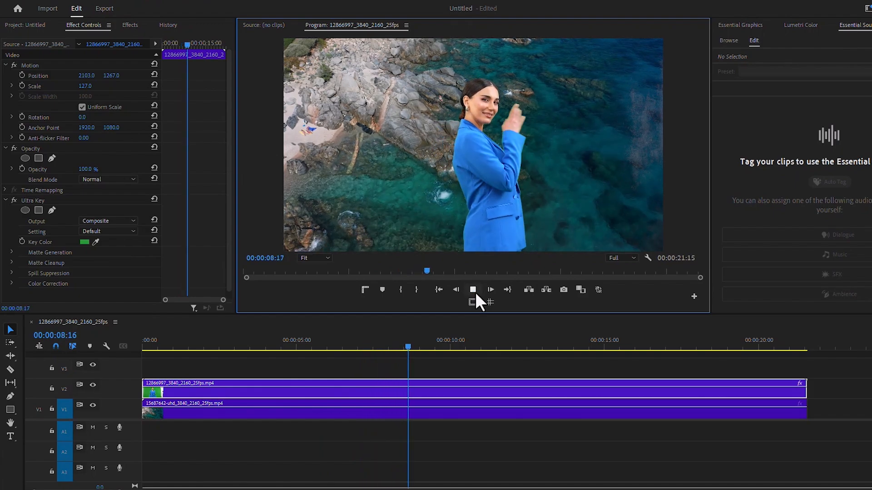
left_click(474, 292)
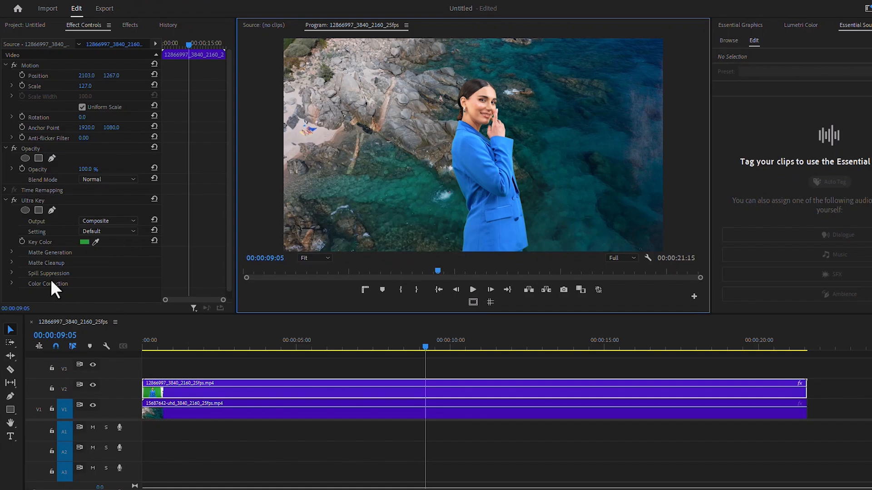
Show Ultra Key's output as Alpha Channel and set Pedestal to 100.
left_click(11, 252)
left_click(109, 171)
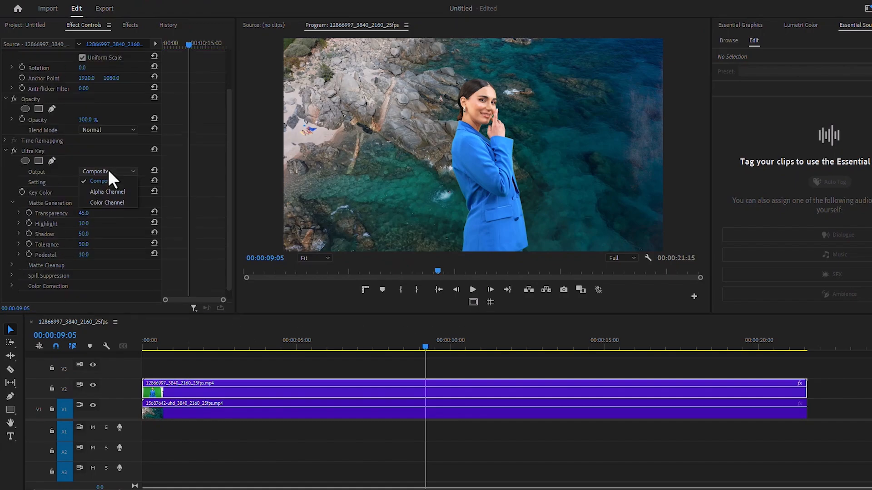
left_click(106, 191)
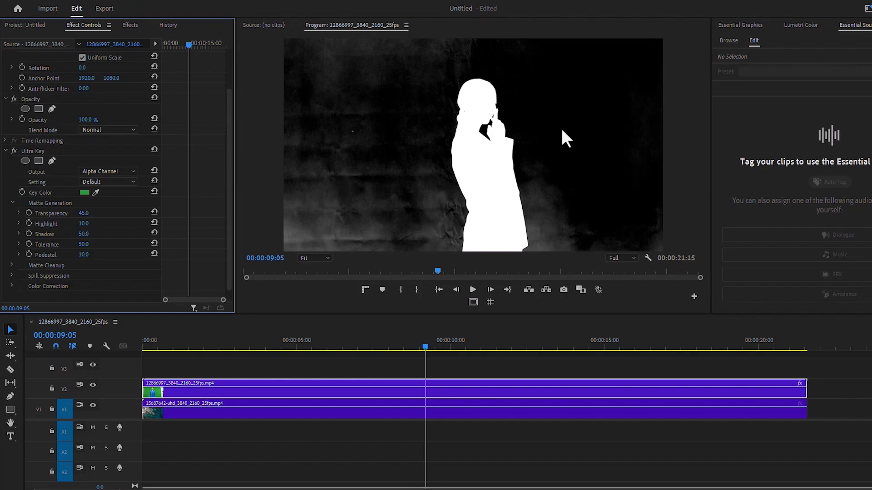
left_click(85, 254)
type("100")
key("Return")
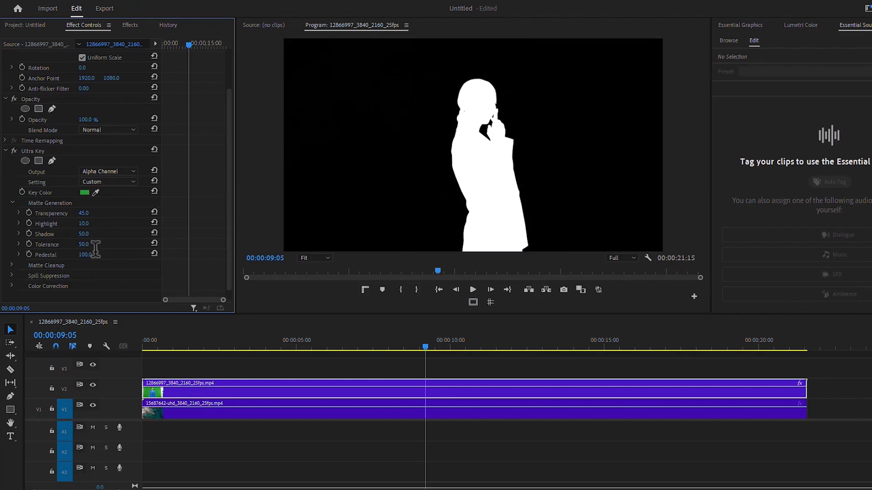
Set Matte Cleanup Choke to 20 and Contrast to 90, then return Output to Composite.
left_click(12, 266)
scroll(15, 246, "down", 2)
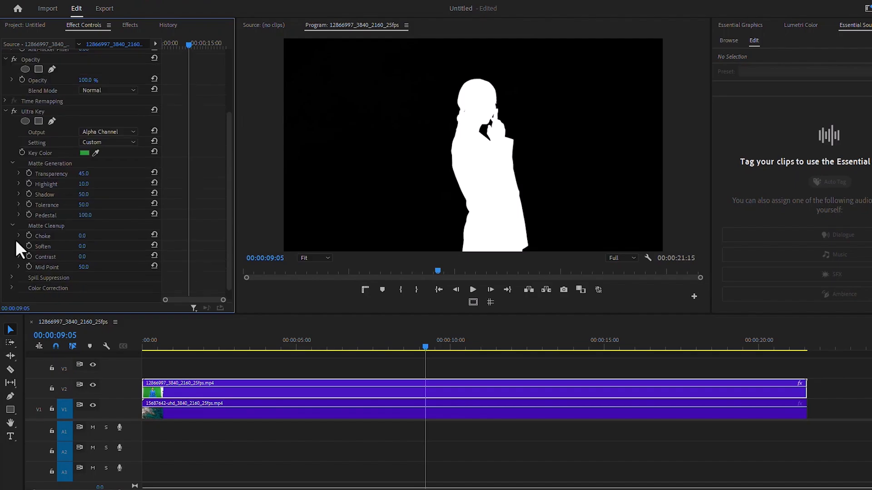
left_click(85, 235)
type("20")
key("Return")
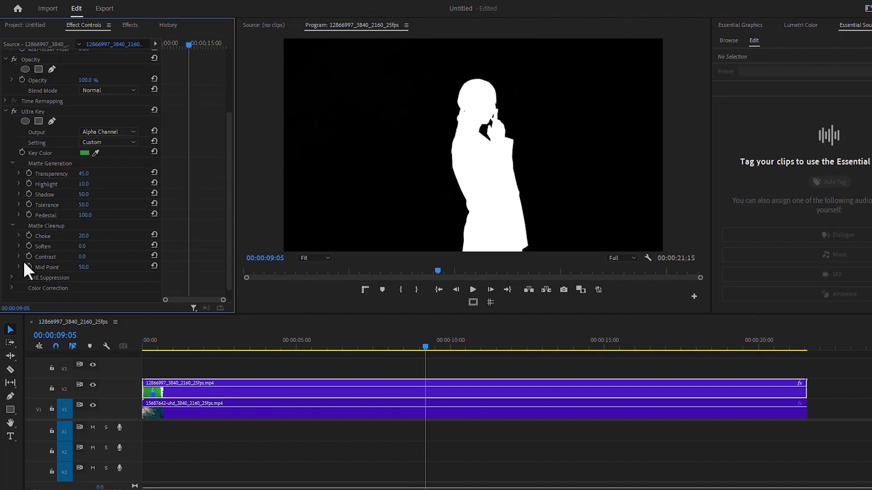
left_click(82, 257)
type("9")
key("Return")
left_click(100, 132)
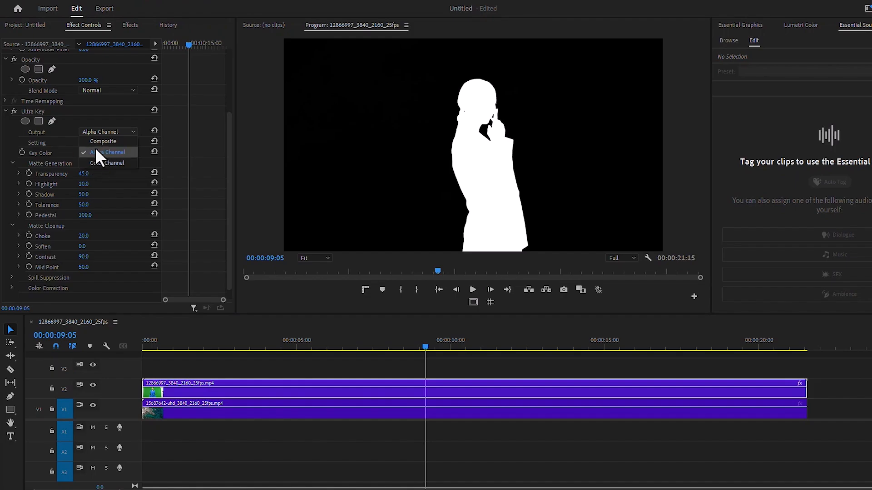
left_click(96, 141)
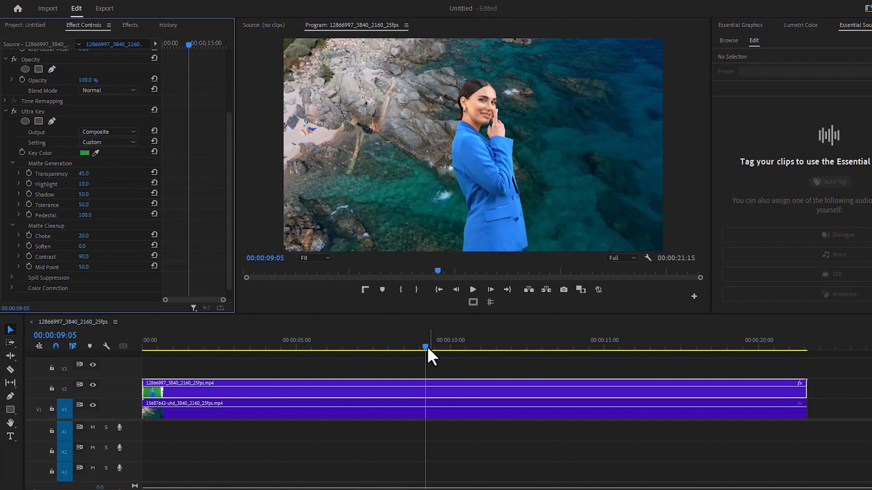
Play the keyed presenter composite from 00:00:00:00.
left_click_drag(427, 347, 127, 349)
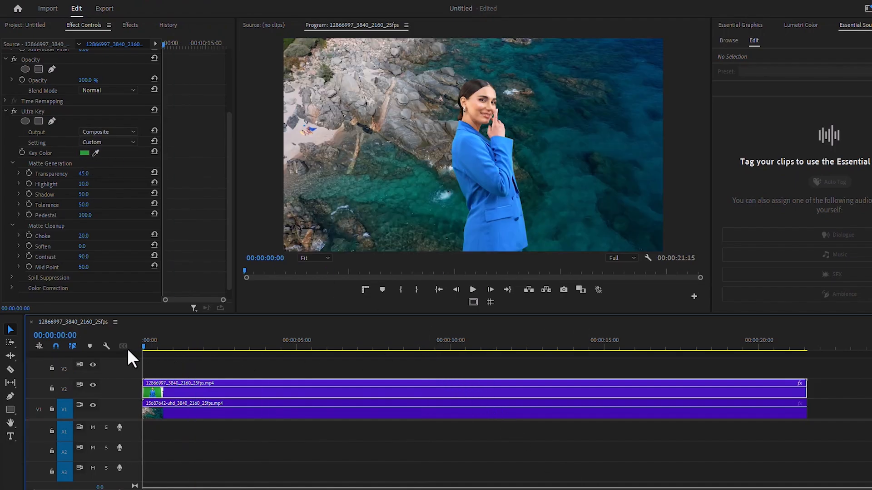
left_click(474, 290)
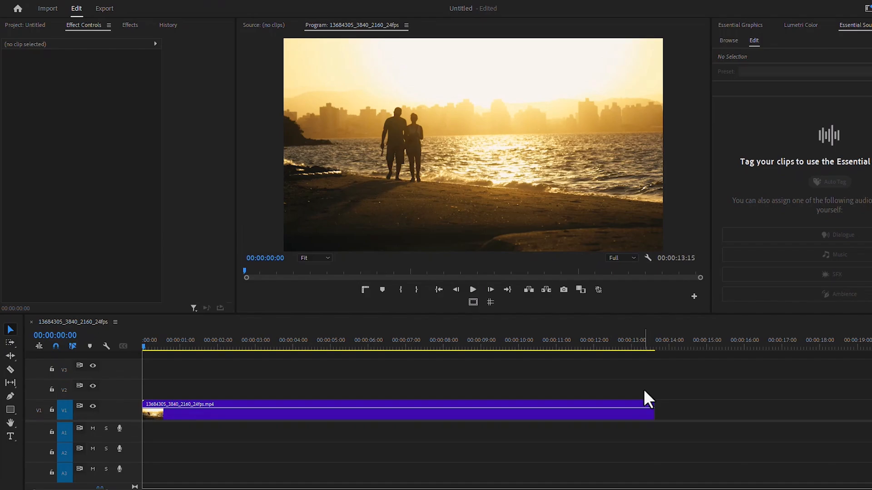
Preview the sunset beach clip from 00:00:02:20, stopping at 00:00:04:17.
left_click(249, 348)
left_click(472, 286)
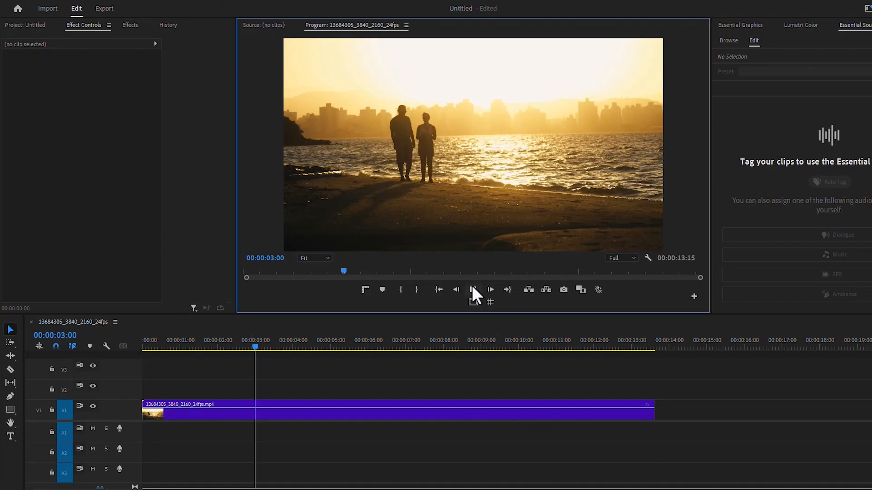
left_click(472, 289)
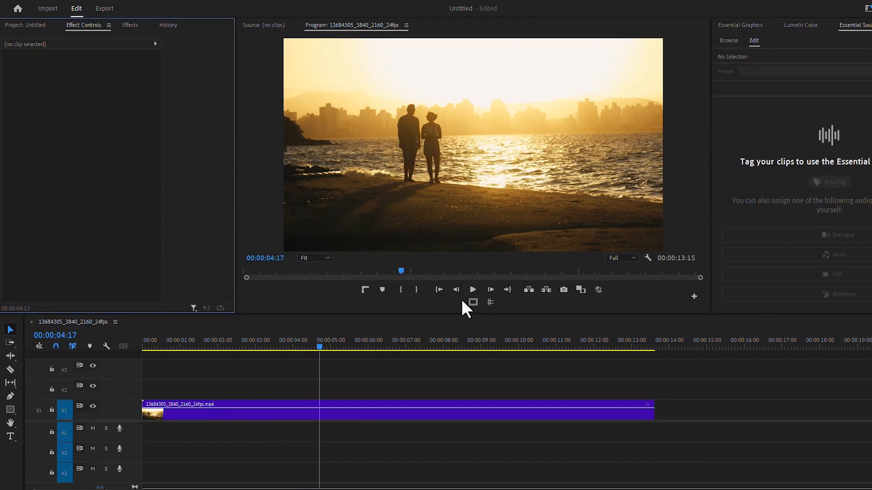
Create a 3840×2160 adjustment layer and place it on V2 above the beach clip.
left_click(39, 26)
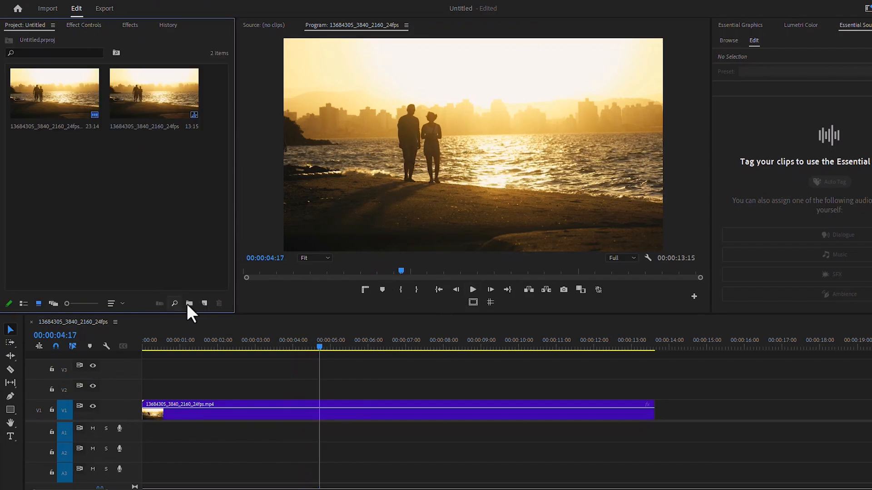
left_click(208, 304)
left_click(241, 348)
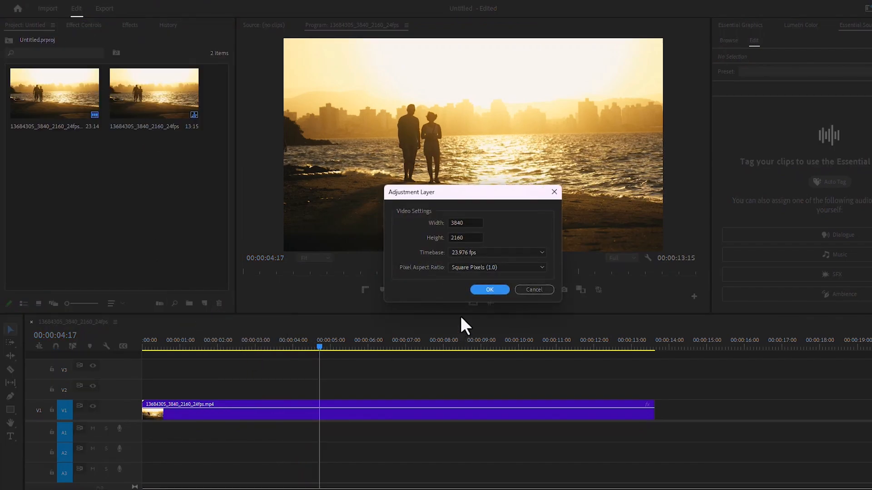
left_click(489, 290)
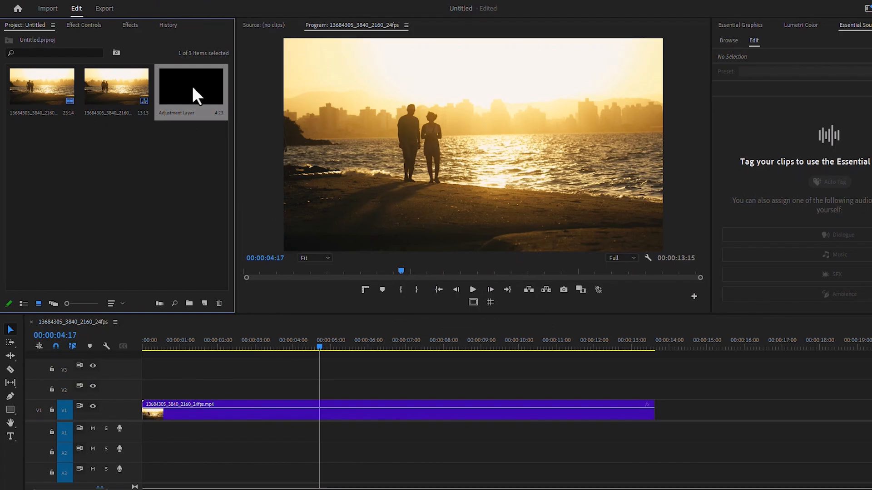
left_click_drag(192, 86, 266, 397)
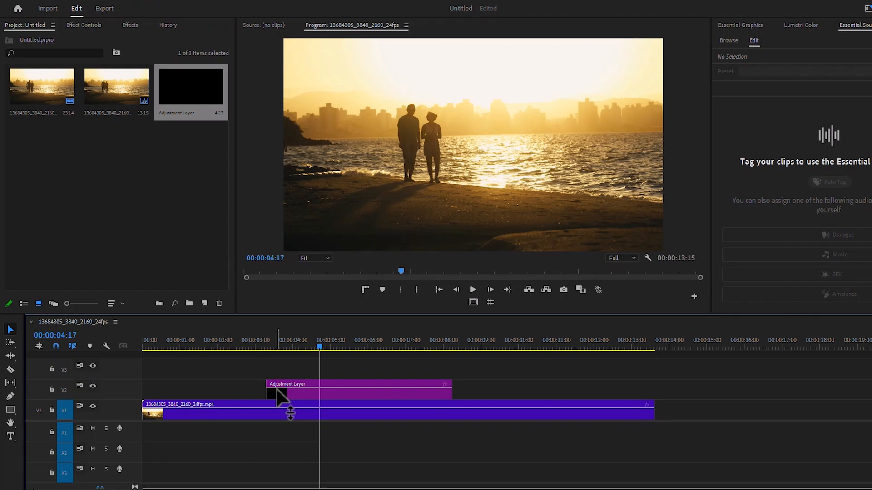
left_click(312, 391)
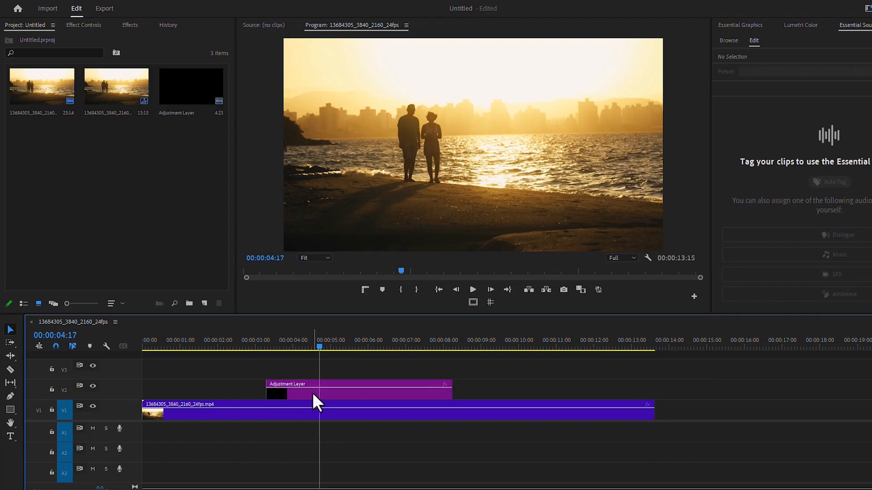
left_click(312, 393)
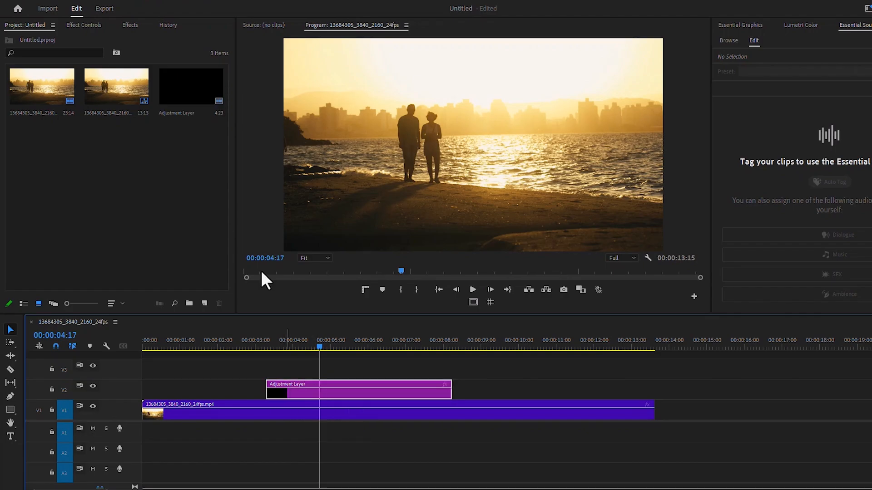
Apply the Transform effect to the adjustment layer.
left_click(136, 25)
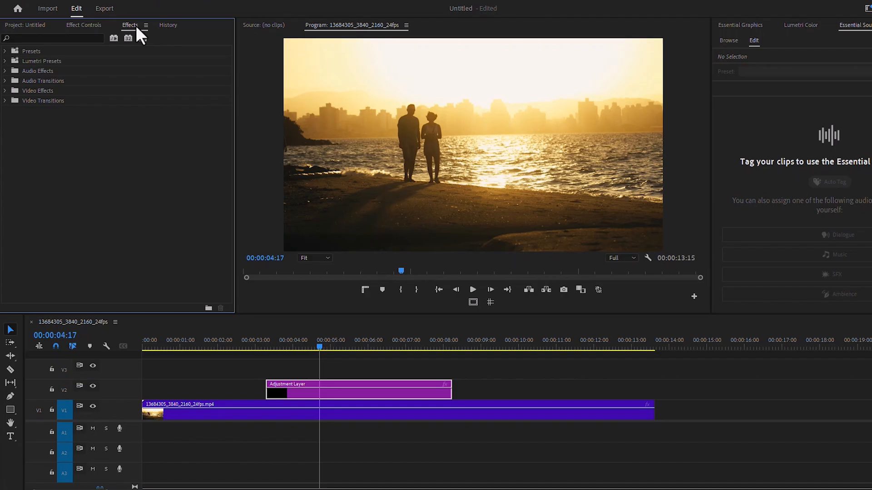
left_click(69, 37)
type("tran")
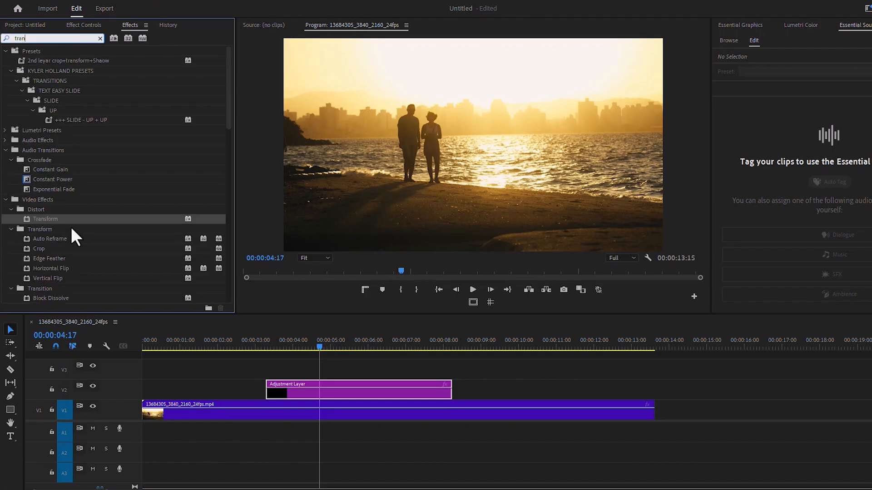
left_click_drag(65, 219, 355, 392)
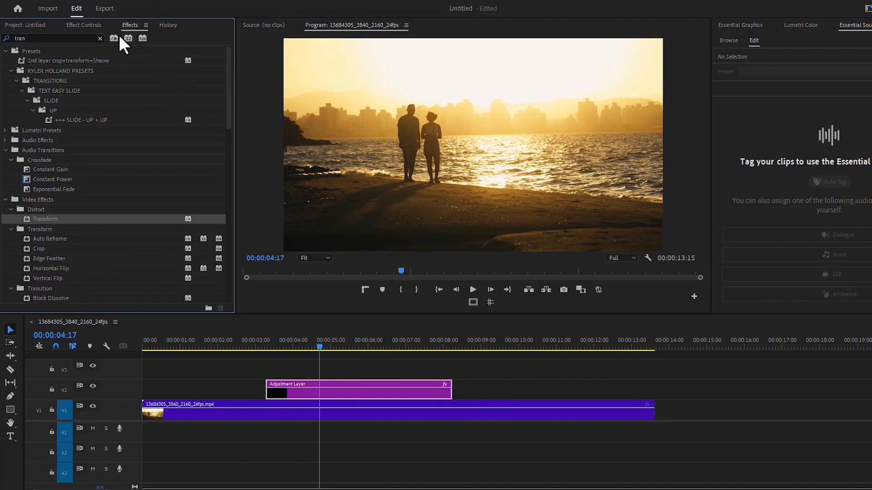
Set the adjustment layer's Motion Scale to 152 and turn off Uniform Scale.
left_click(96, 23)
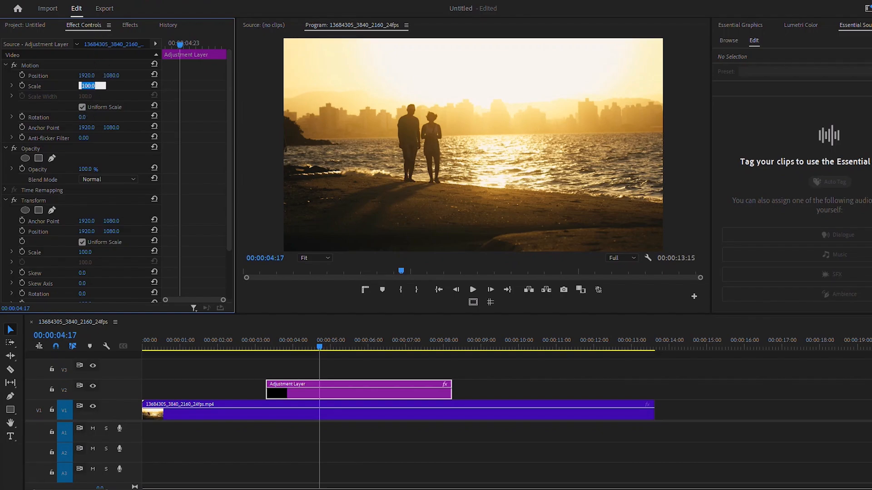
type("152")
key("Return")
left_click(80, 108)
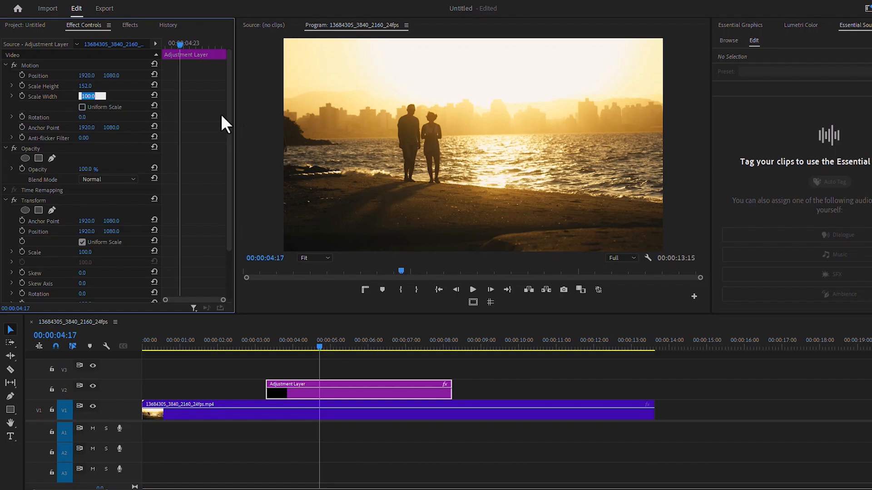
Give the adjustment layer Scale Width 32, Rotation 26° and Transform Scale 135.
type("32")
key("Return")
left_click(89, 116)
type("2")
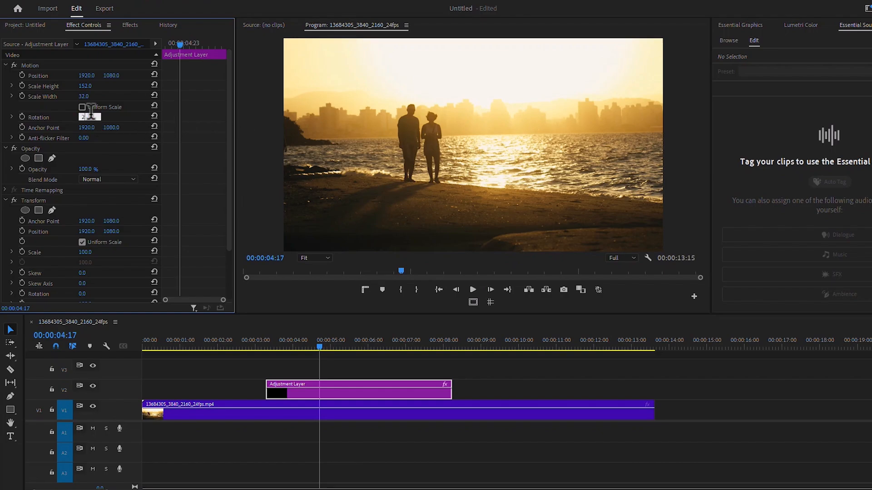
type("6")
key("Return")
scroll(67, 222, "down", 2)
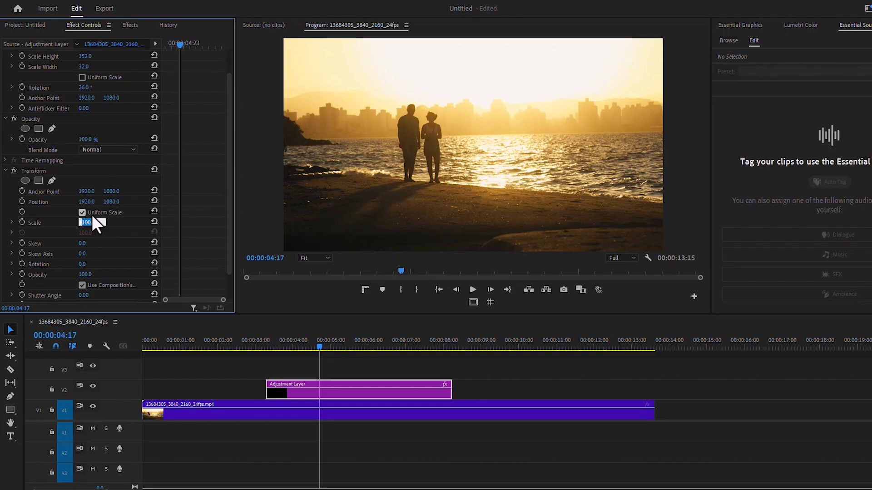
key("Return")
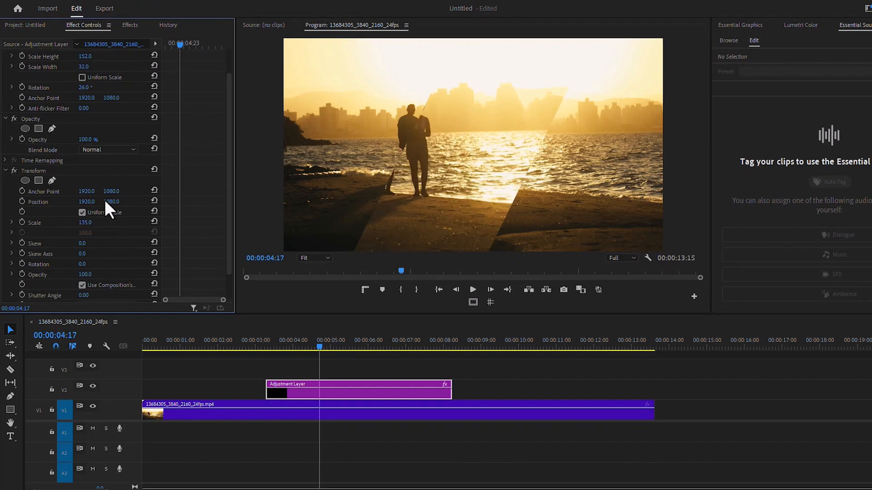
scroll(94, 82, "up", 2)
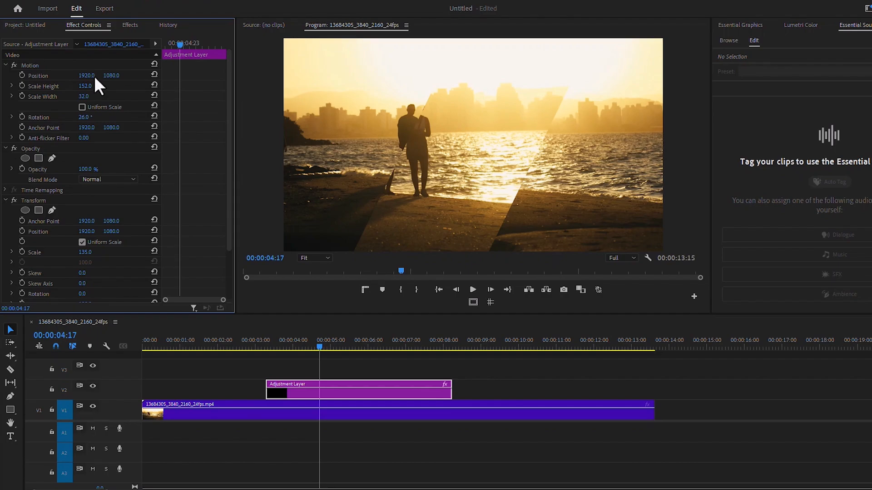
Keyframe Position X from -1149 at the layer start to 4536.4 at 00:00:08:00.
left_click_drag(94, 76, 6, 76)
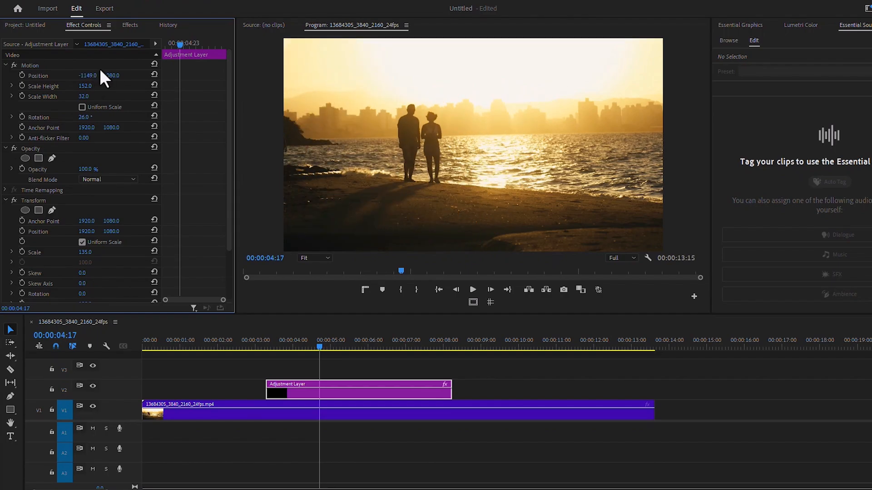
left_click_drag(181, 43, 150, 45)
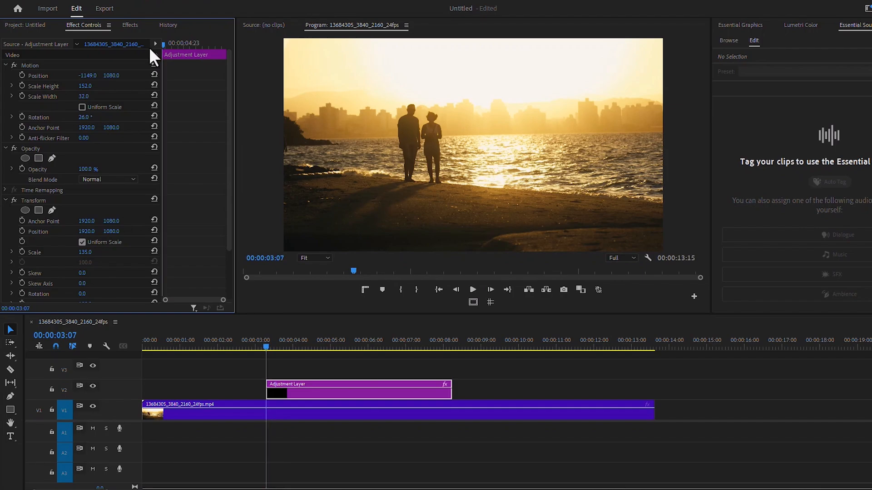
left_click(22, 75)
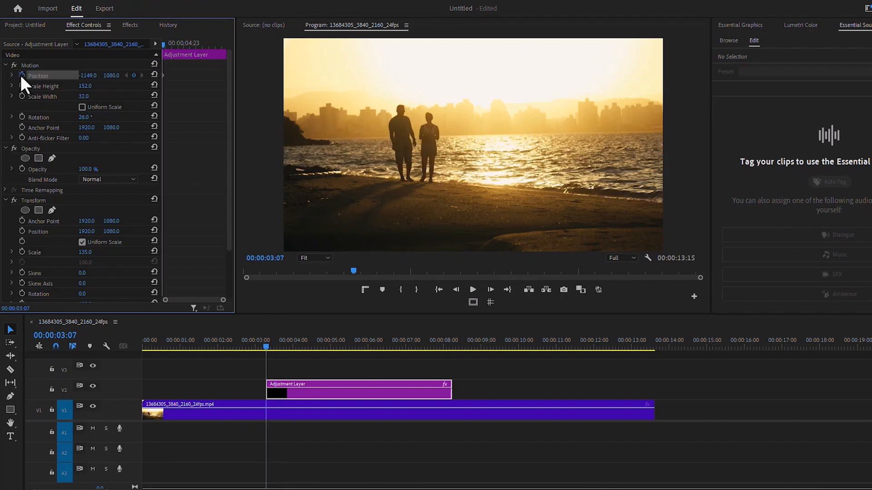
left_click_drag(209, 45, 222, 45)
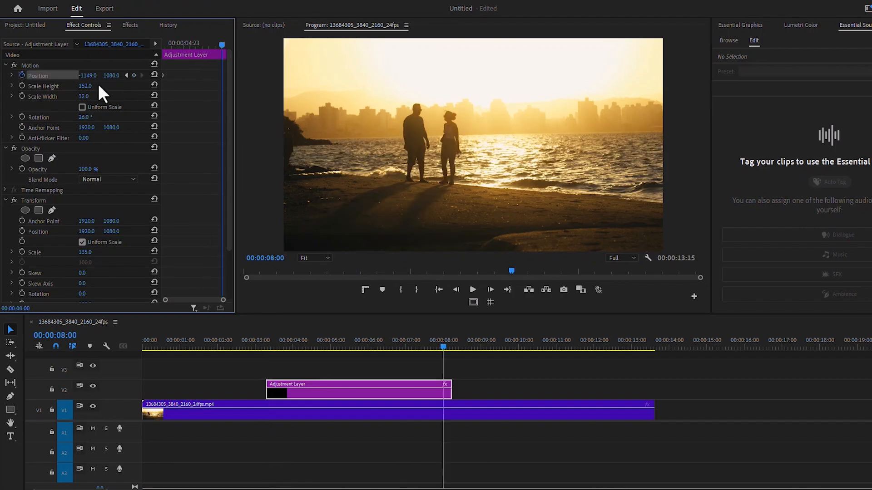
left_click_drag(90, 76, 256, 81)
Preview the sliding band animation from just before the adjustment layer starts.
left_click(258, 343)
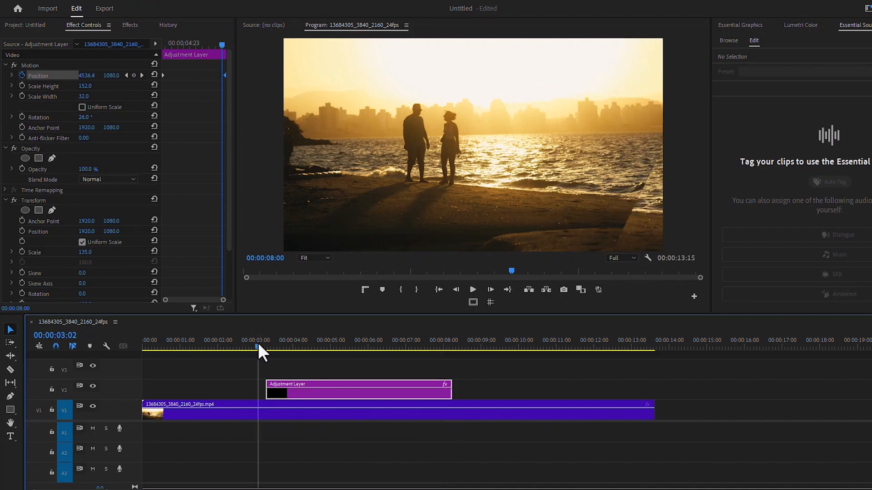
left_click(473, 290)
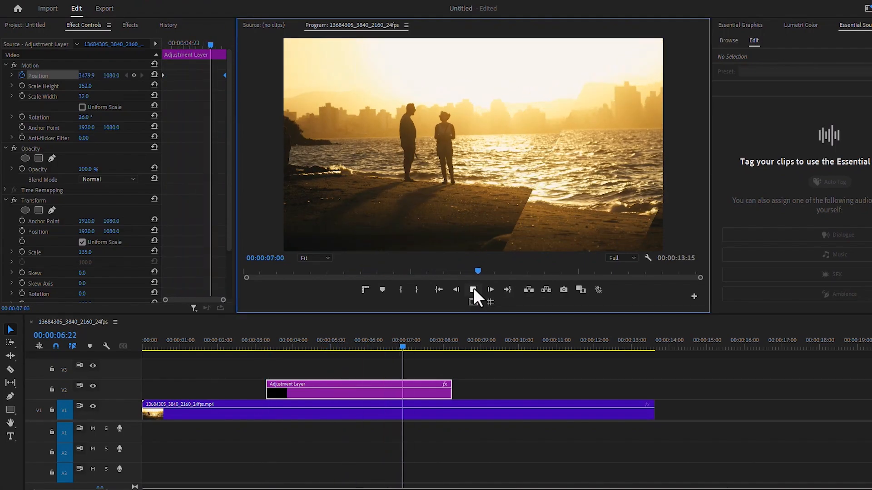
left_click(473, 290)
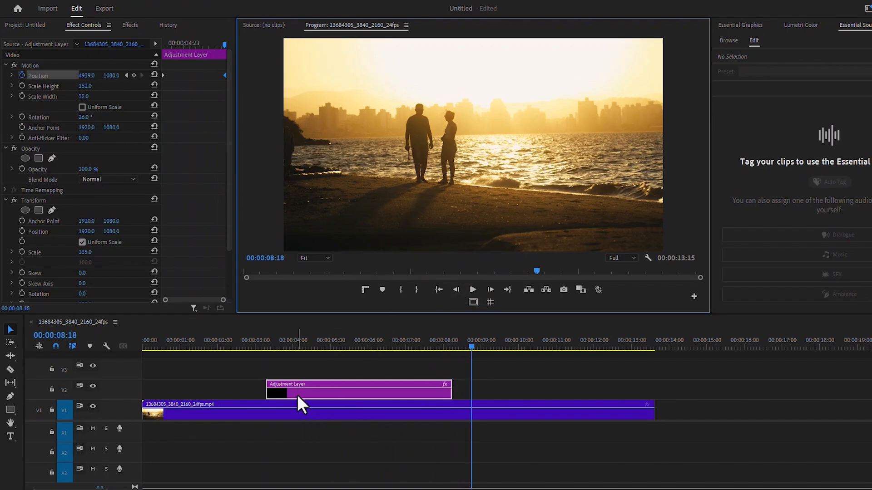
Alt-drag copies of the adjustment layer onto V3 and V4, then preview the stacked bands.
left_click_drag(297, 395, 301, 374)
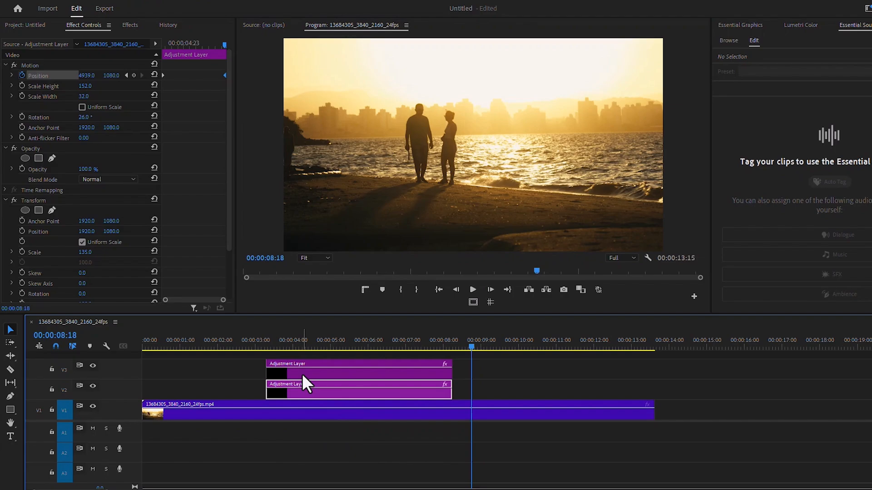
left_click_drag(135, 423, 136, 443)
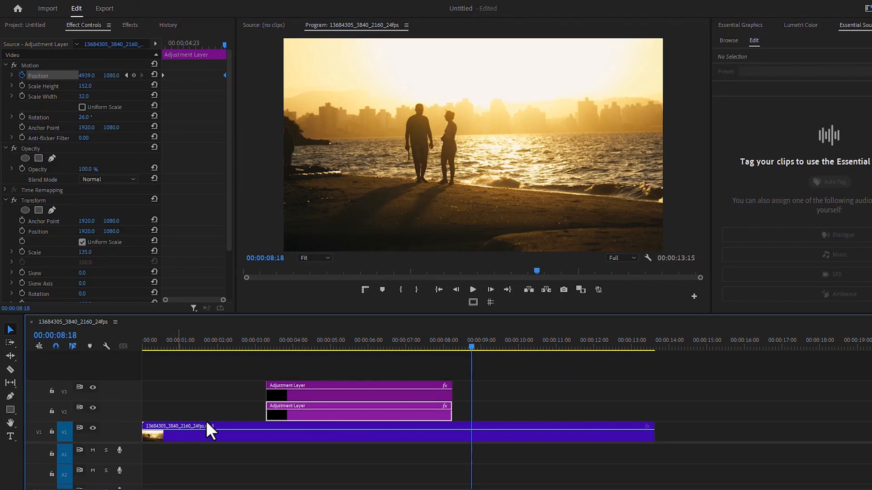
left_click(288, 399)
left_click_drag(288, 399, 287, 374)
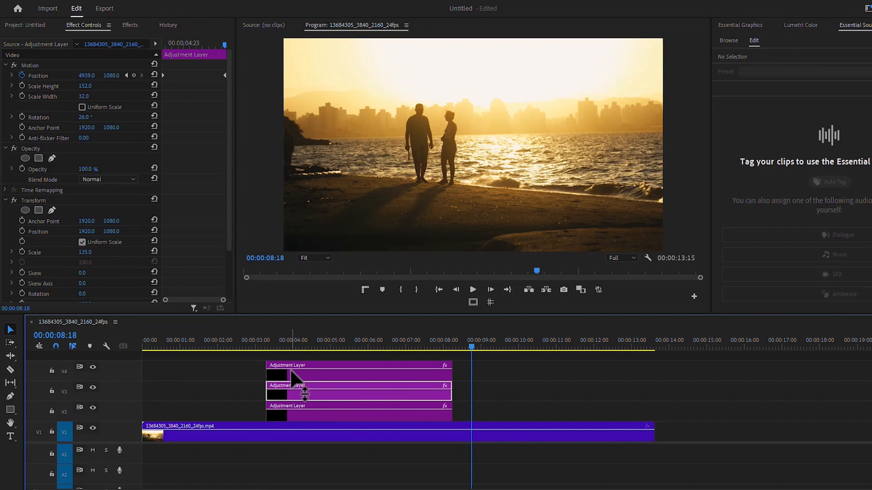
left_click(202, 348)
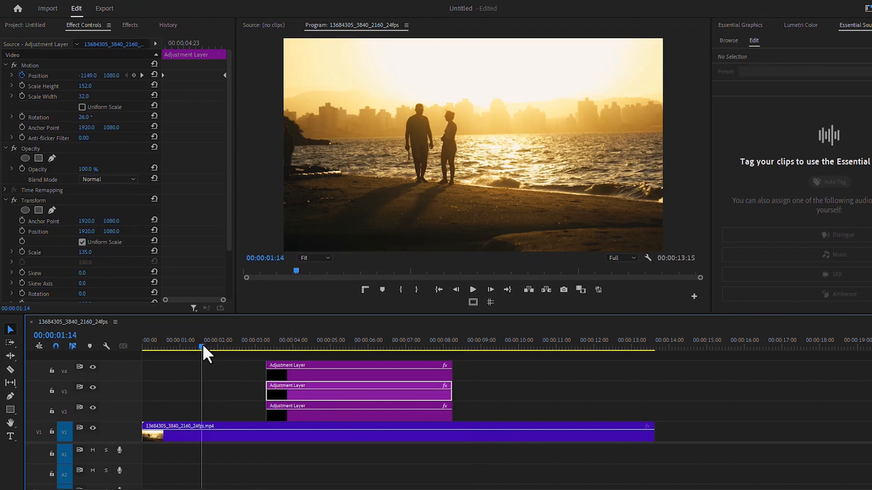
left_click(472, 289)
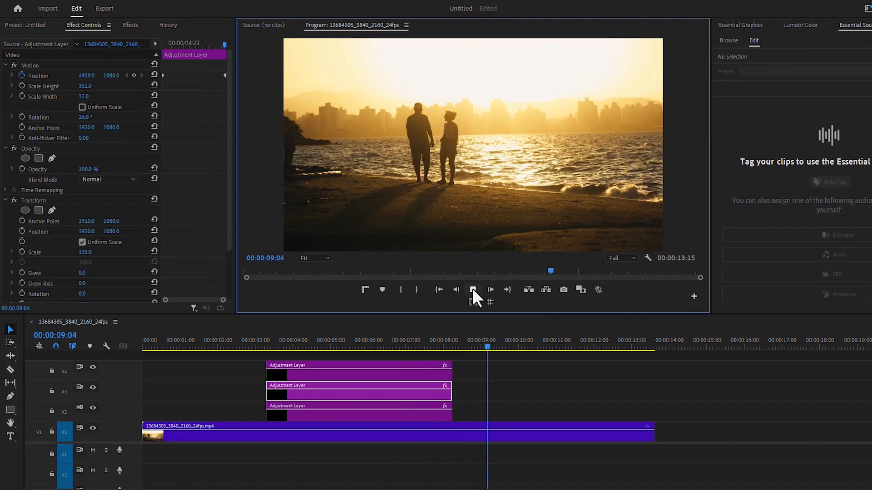
Create an adjustment layer on V2 above the portrait, extended to the clip's end.
left_click(472, 290)
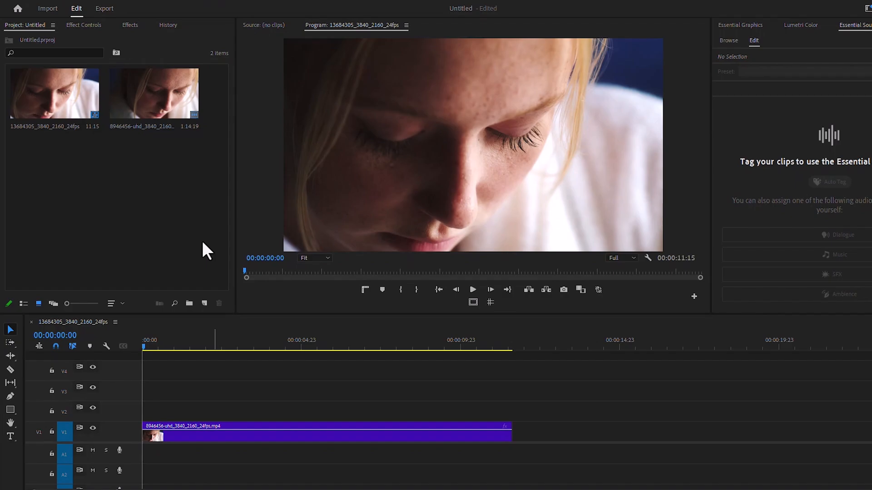
left_click(202, 306)
left_click(213, 351)
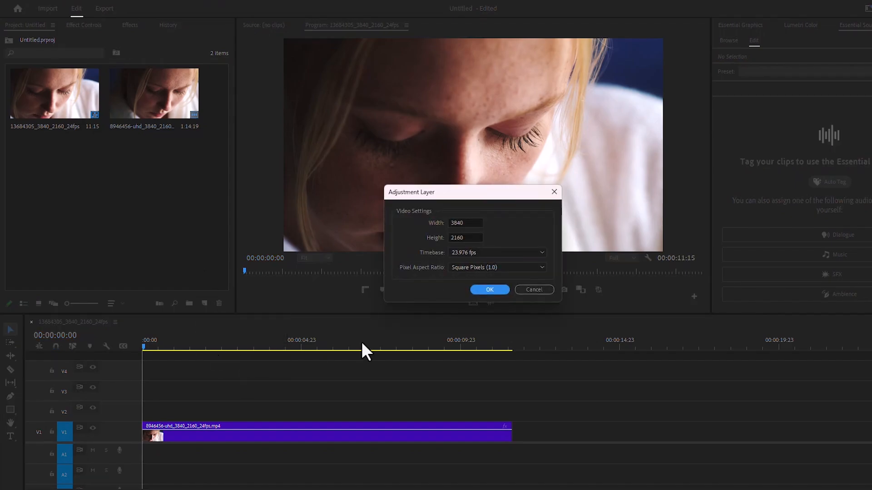
left_click(489, 289)
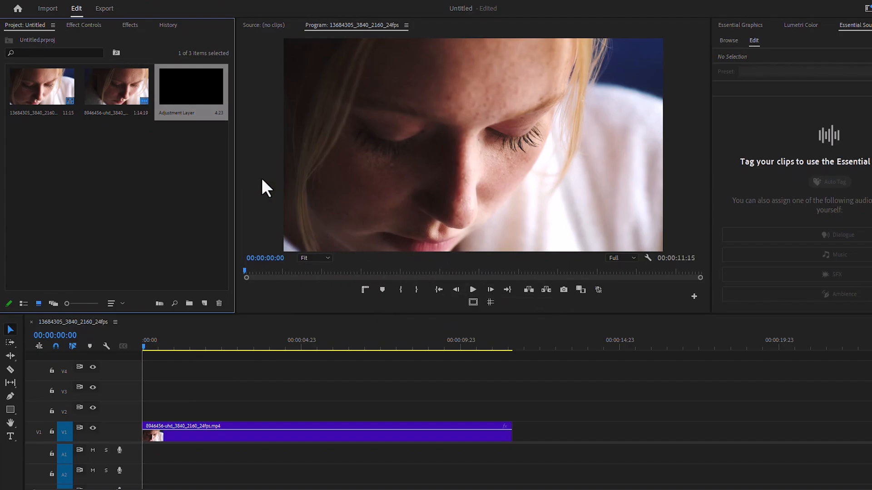
left_click_drag(184, 99, 182, 411)
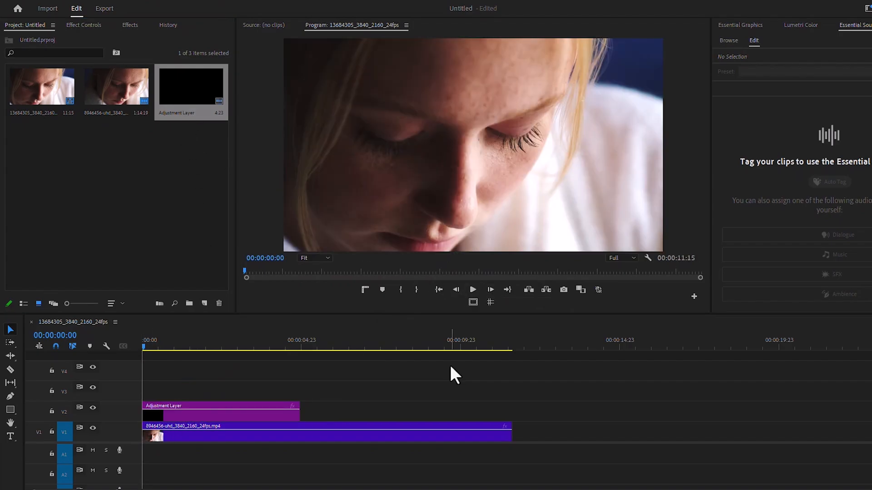
left_click_drag(300, 410, 517, 411)
Apply Sharpen and Unsharp Mask from a 'sharp' effects search to the adjustment layer.
left_click(132, 26)
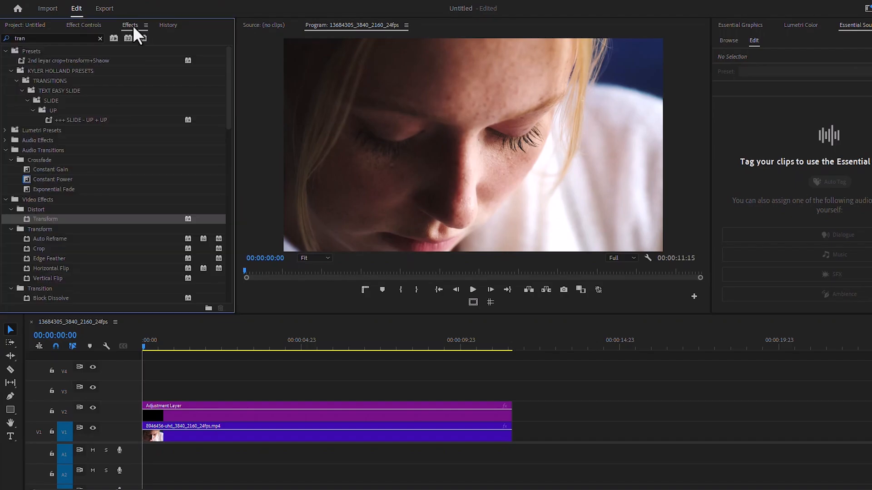
left_click(8, 39)
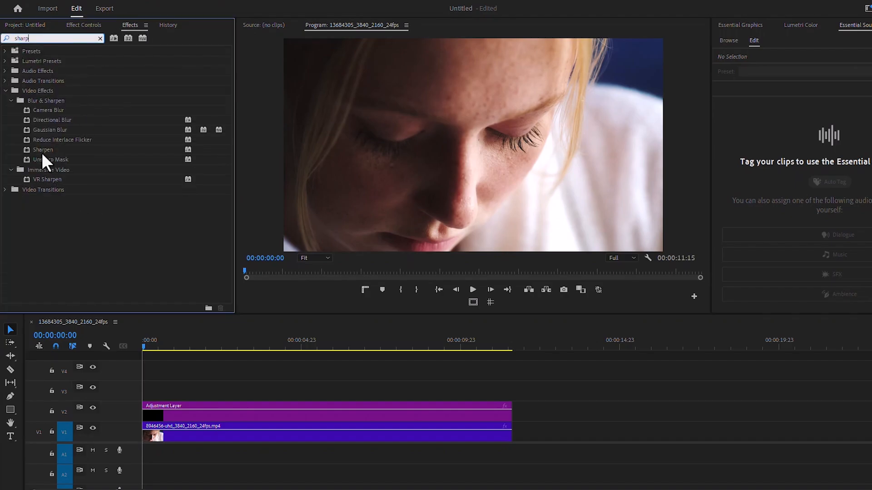
left_click_drag(39, 148, 192, 412)
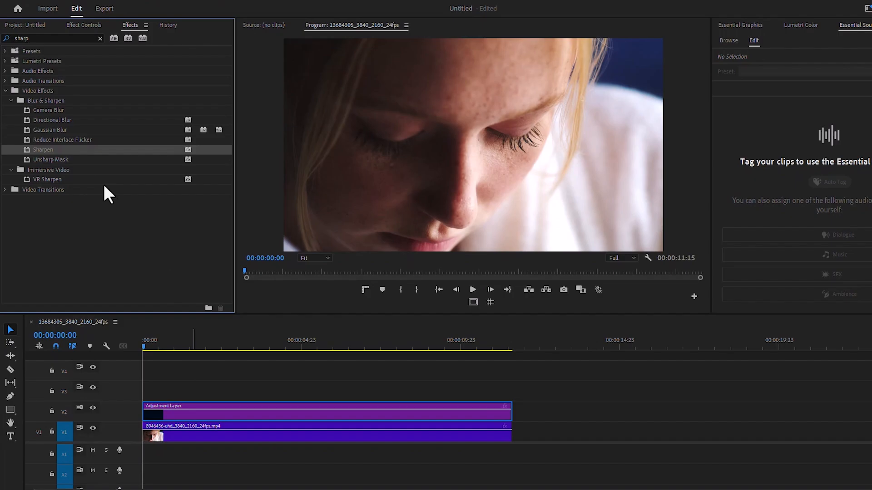
left_click(47, 159)
left_click(89, 26)
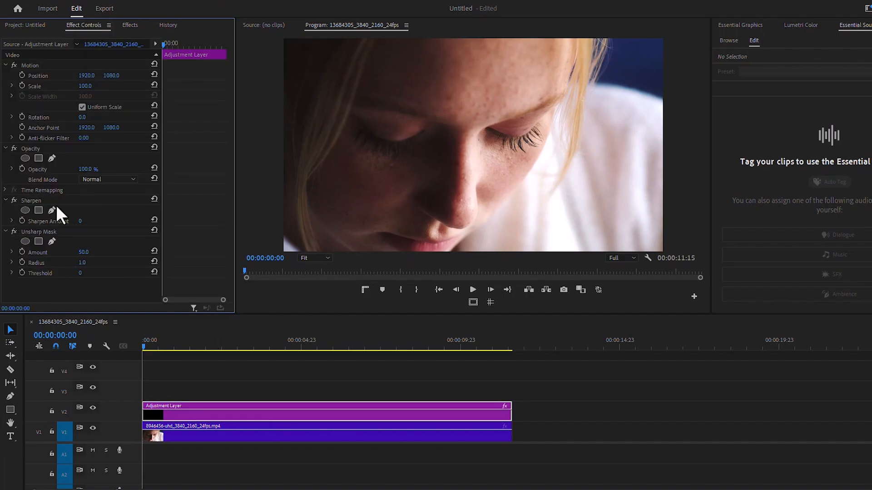
Set the Sharpen Amount to 20.
left_click(40, 232)
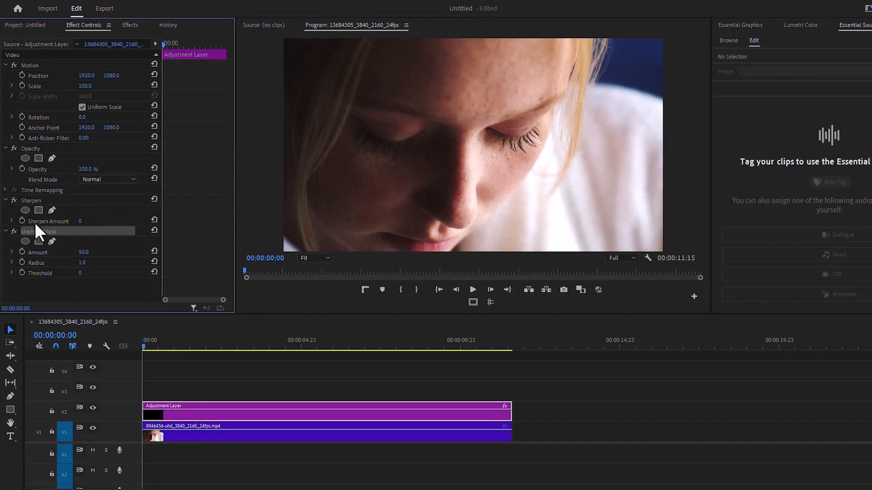
left_click(83, 221)
type("20")
key("Return")
Raise the Unsharp Mask Amount from 100 through 330 to 480.
left_click(84, 253)
type("100")
key("Return")
left_click(94, 407)
left_click_drag(85, 254, 168, 253)
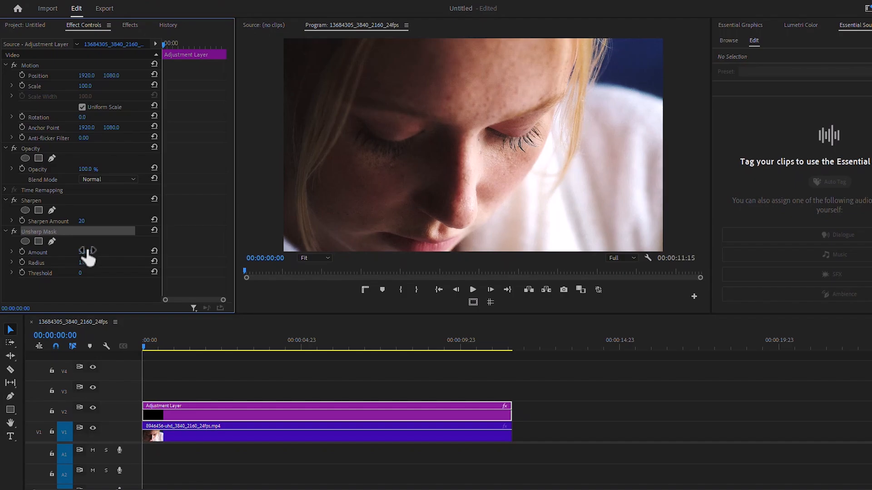
left_click_drag(89, 253, 149, 252)
Toggle V2 off and on to compare the sharpening, then play the portrait.
left_click(93, 407)
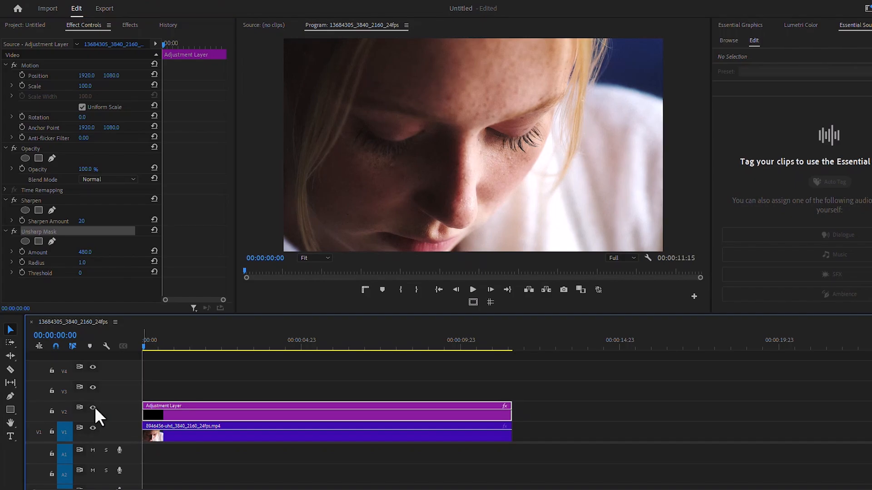
left_click(93, 407)
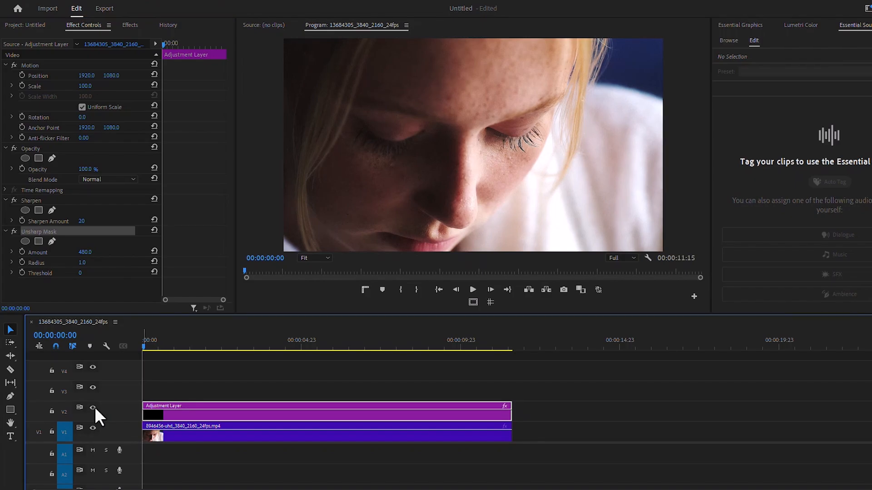
left_click(473, 290)
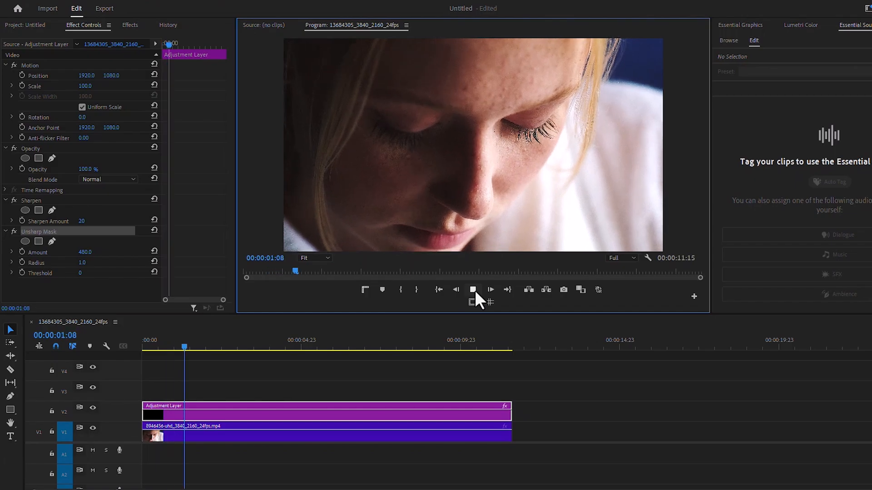